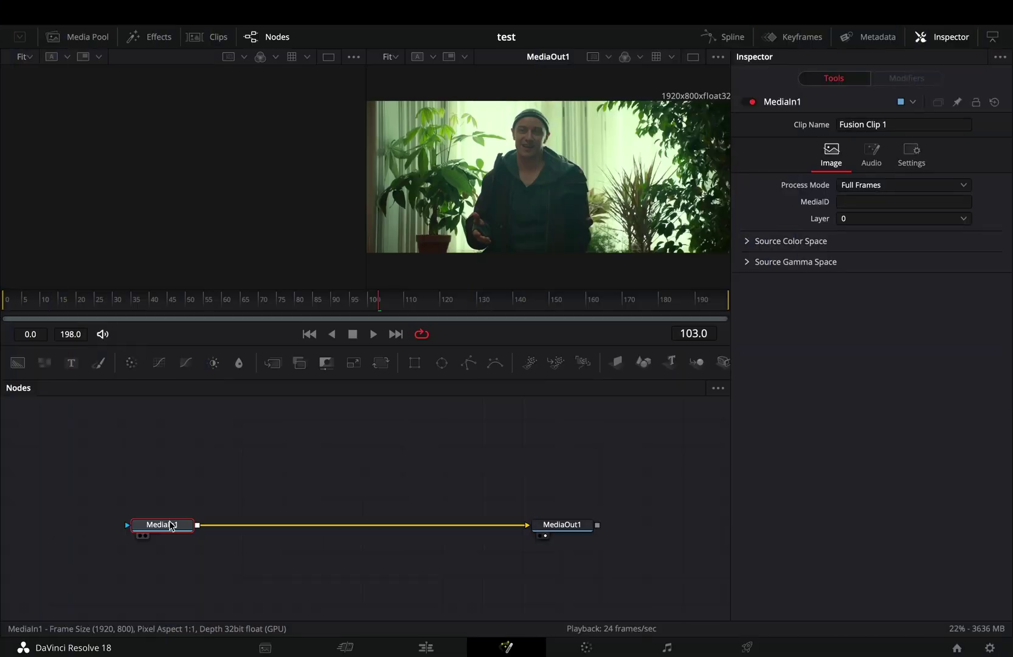
Step: Add the Directional Blur From Path Gamma node, then paste the keyed subject clip as MediaIn2 beside it
key(ctrl+space)
text(direc)
key(Return)
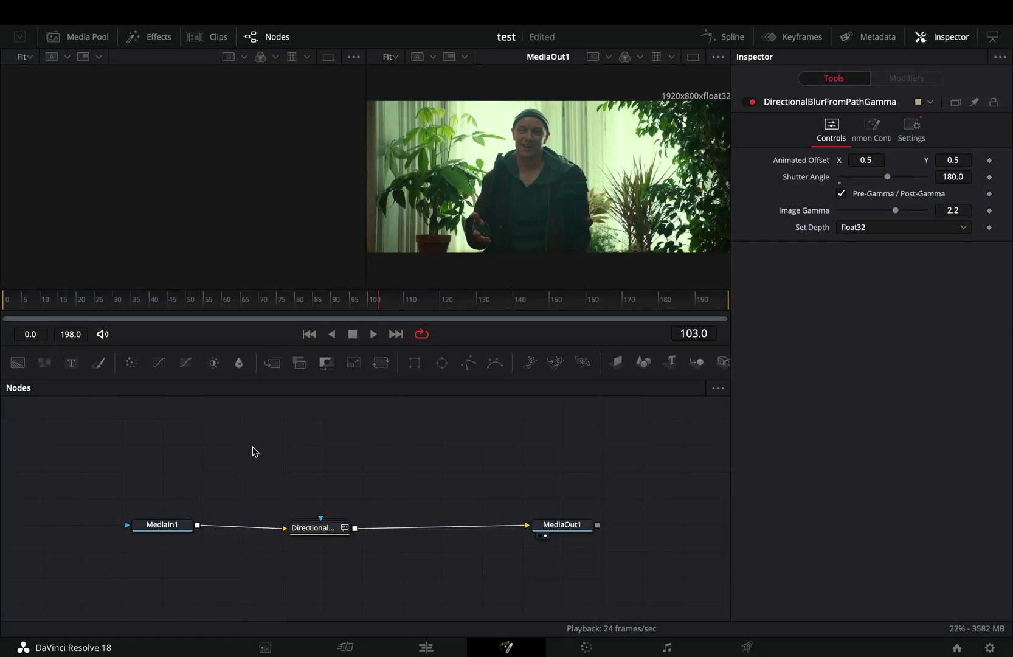
key(ctrl+v)
key(1)
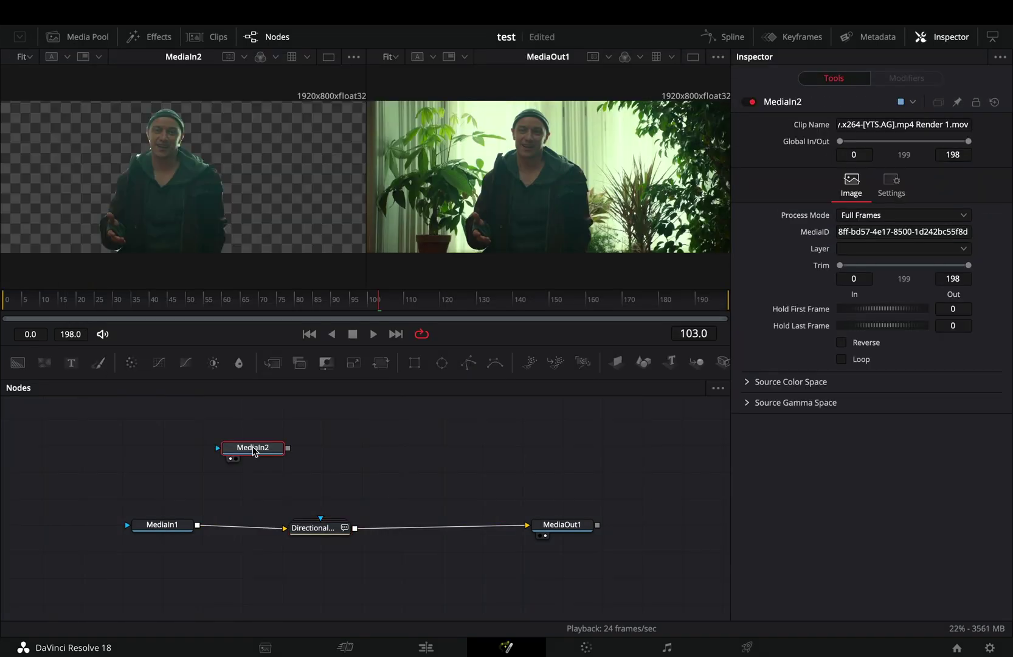
drag(244, 445, 231, 453)
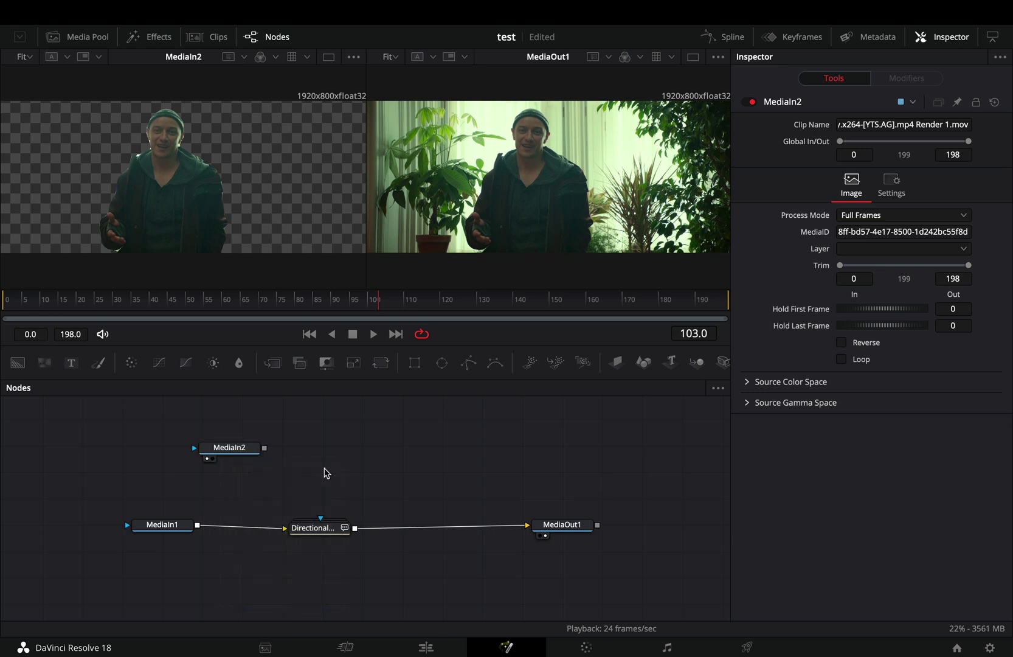
Step: Add Bitmap1 after MediaIn2, invert it, soften its edge, and connect it to the blur's mask input
key(shift+space)
text(bitm)
key(Return)
drag(325, 469, 333, 453)
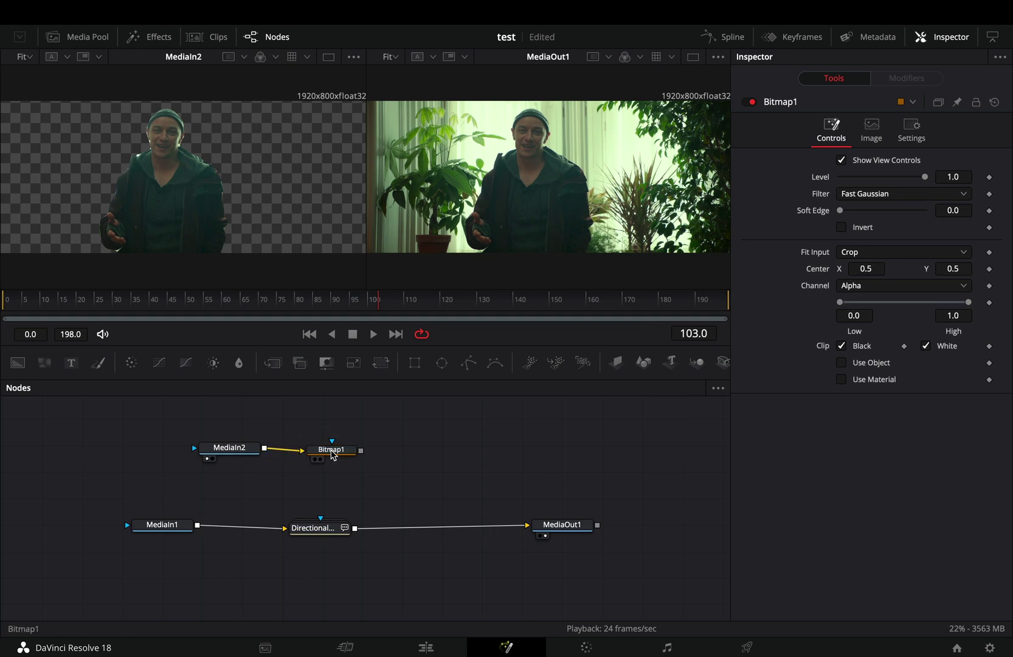
key(1)
click(841, 228)
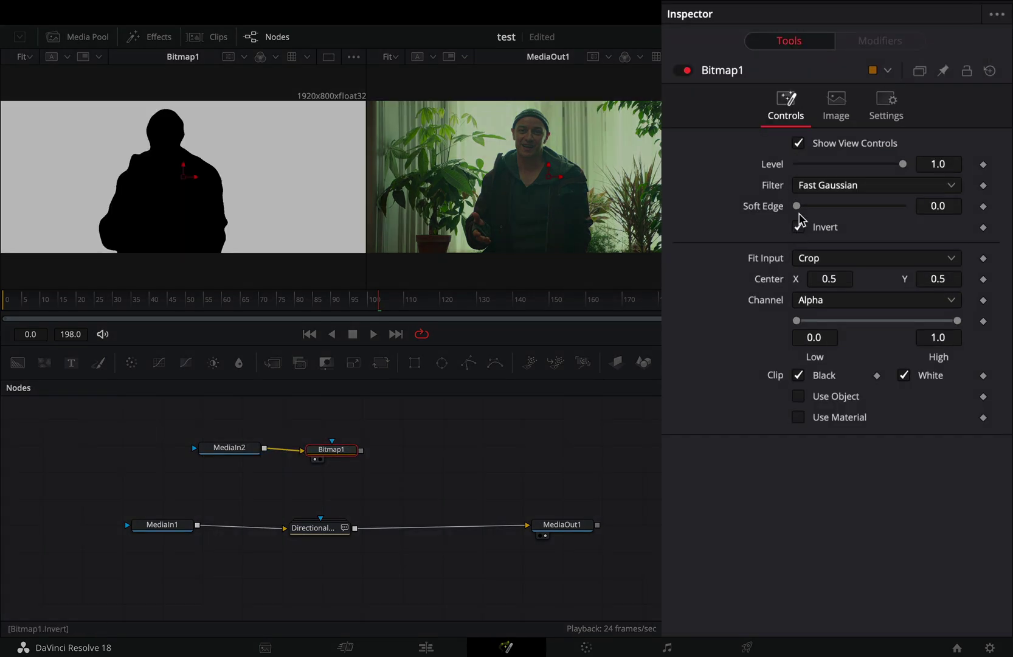
drag(798, 209, 813, 210)
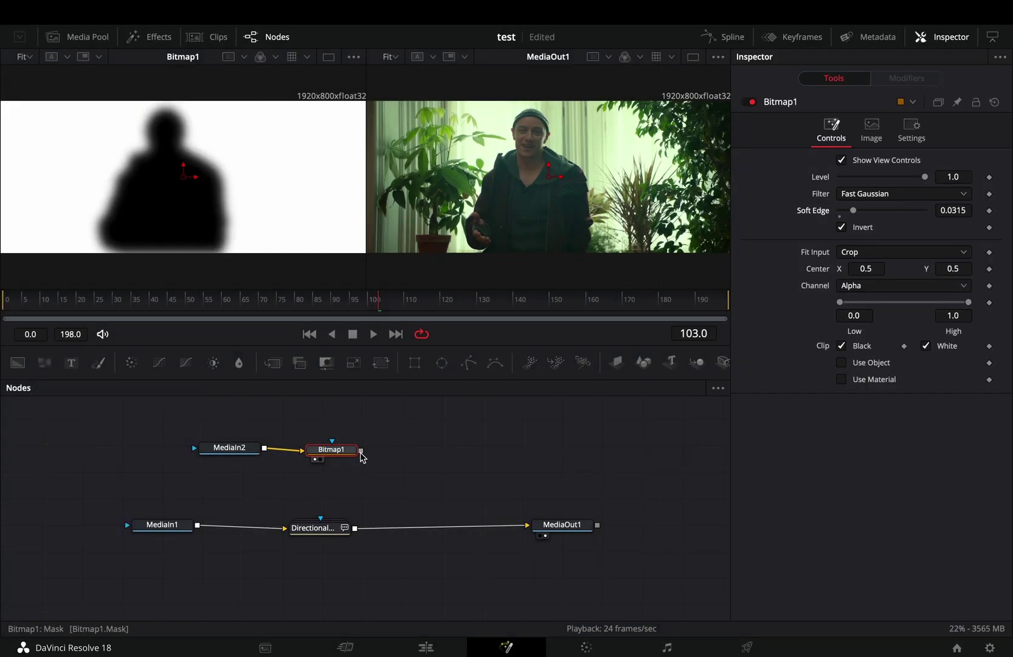
drag(360, 451, 320, 531)
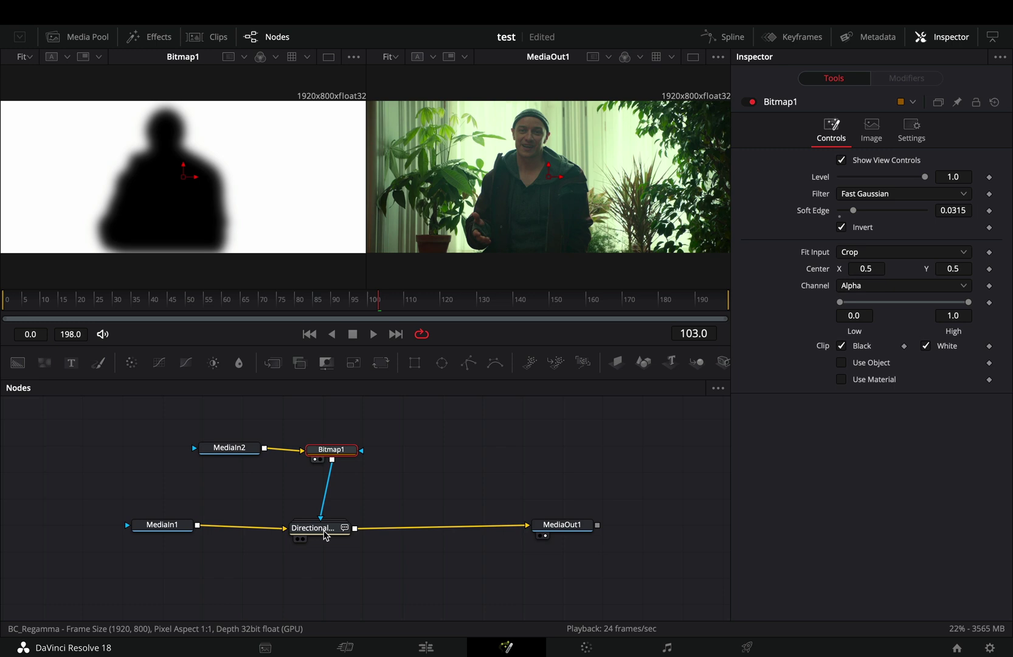
Step: Drive the directional blur's Animated Offset with an XY Path modifier
click(324, 535)
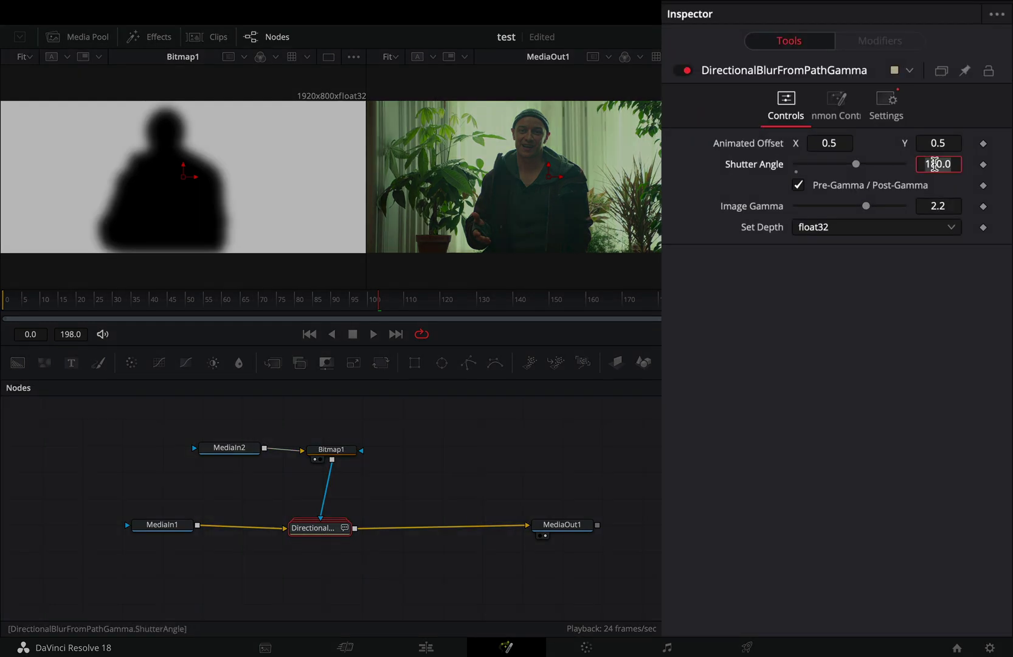
right_click(758, 152)
mouse_move(849, 218)
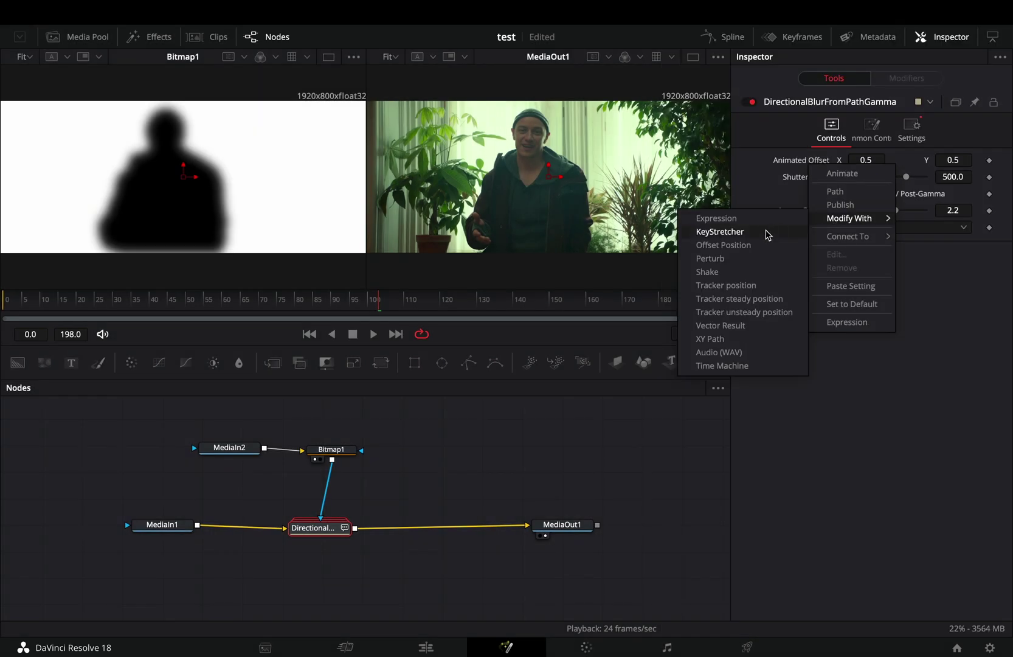
click(750, 342)
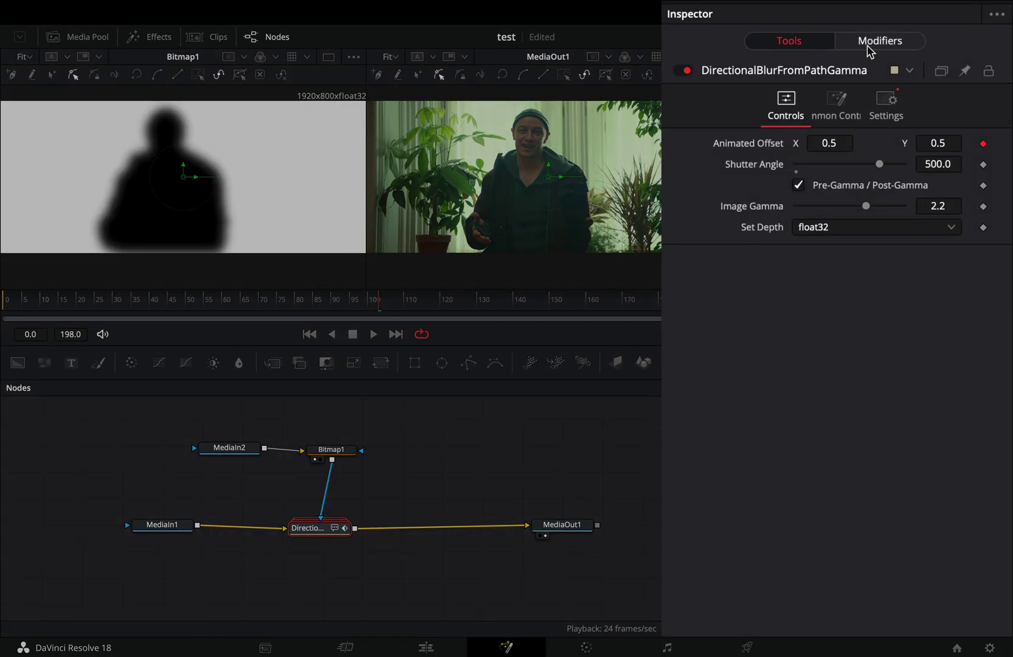
Step: Add a Shake modifier to the path's X with Smoothness 2.36, then fine-tune Bitmap1's Soft Edge
click(869, 47)
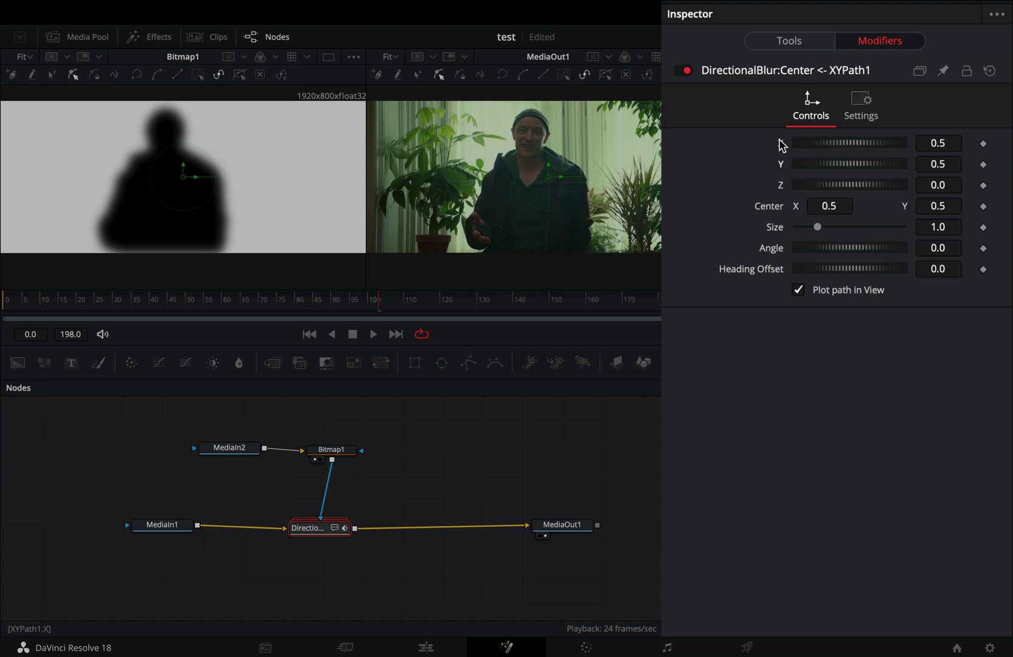
right_click(780, 149)
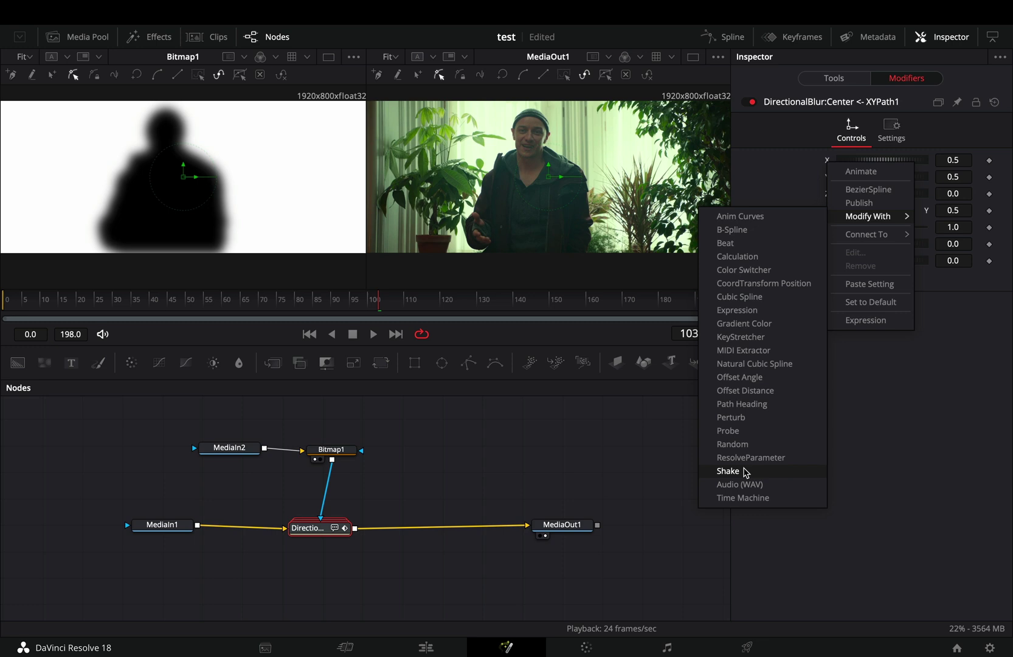
click(745, 473)
drag(802, 215, 807, 216)
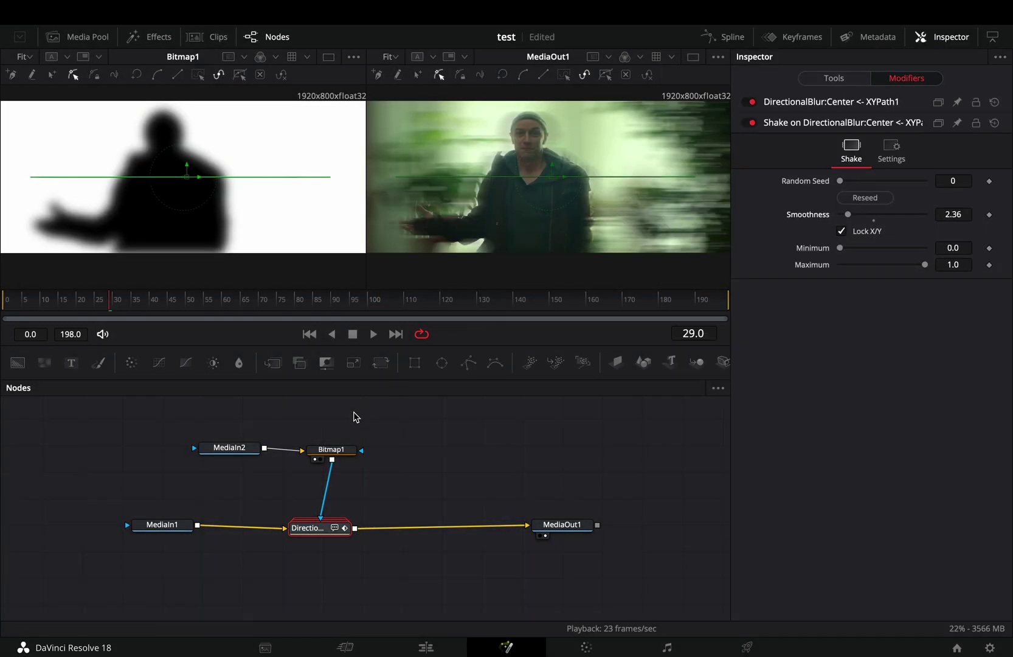
click(331, 450)
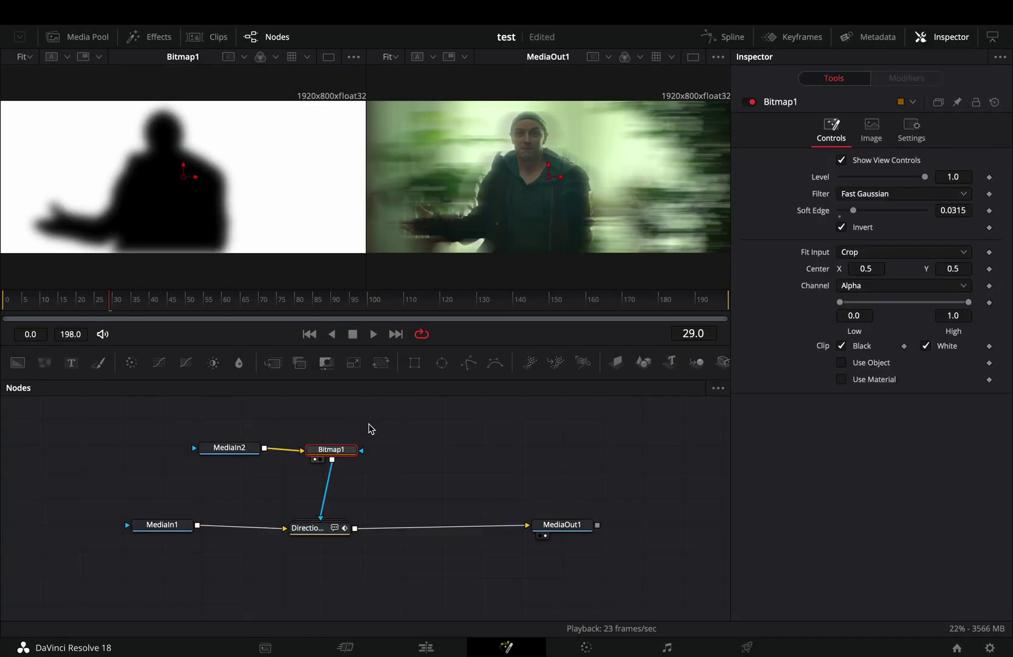
drag(853, 213, 851, 216)
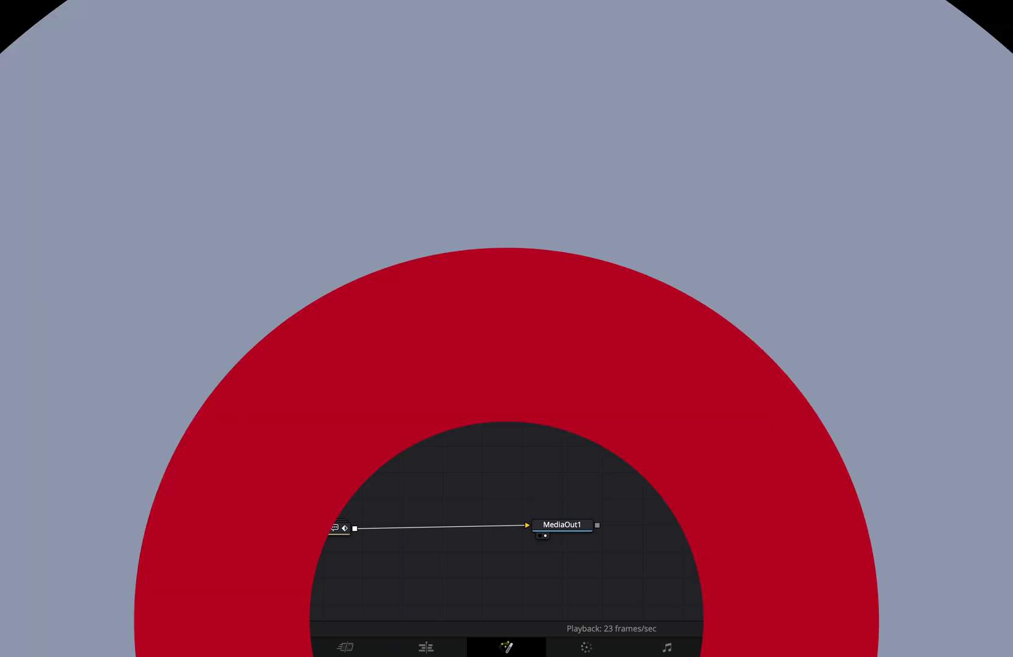